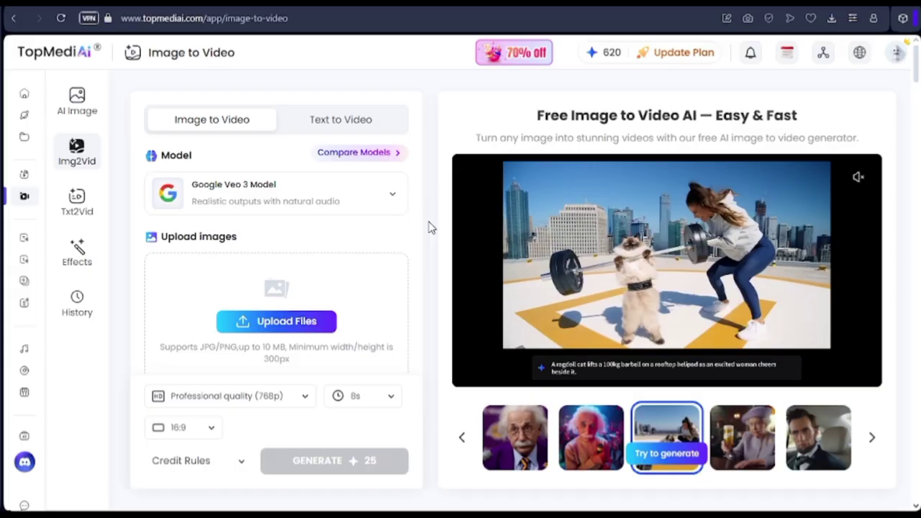
Show the Image to Video model list with Topix, Sora 2 and Google Veo 3
left_click(366, 193)
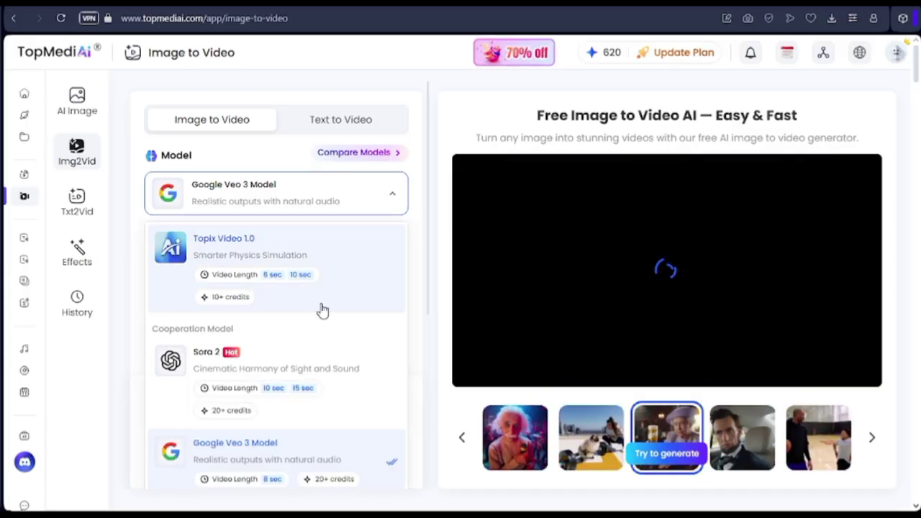
Scroll the video model list down to Vidu 2.0
scroll(323, 310, "down", 1)
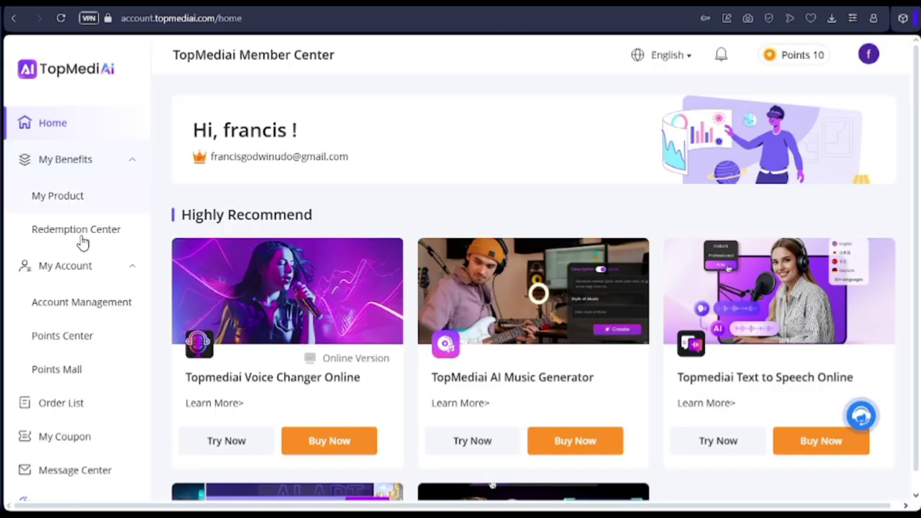
scroll(180, 232, "down", 1)
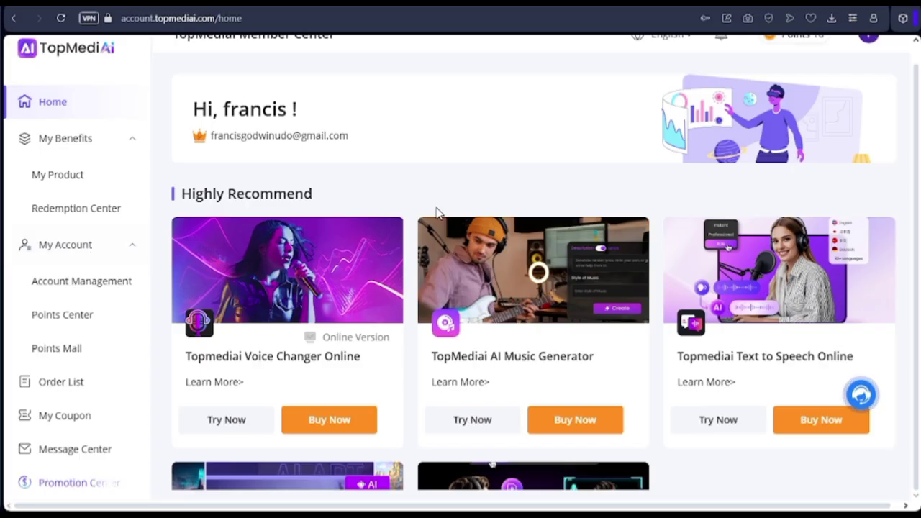
scroll(766, 227, "down", 1)
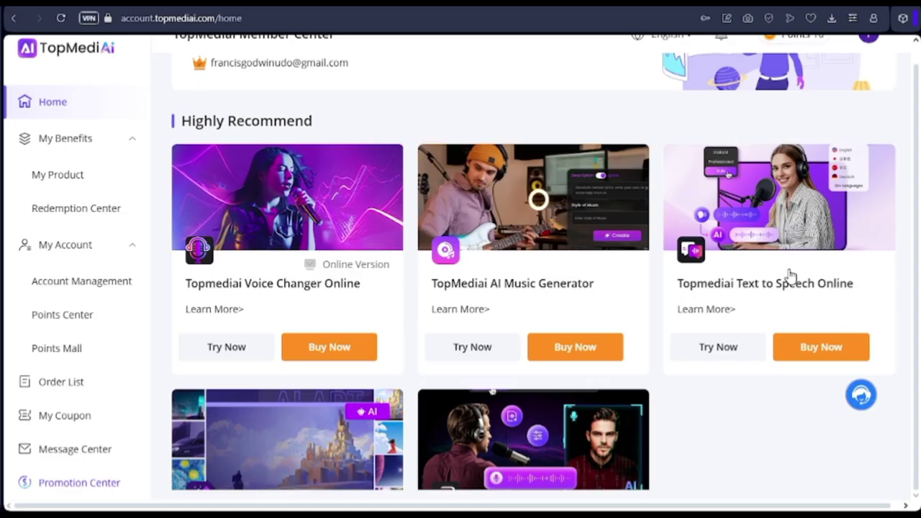
scroll(789, 276, "down", 4)
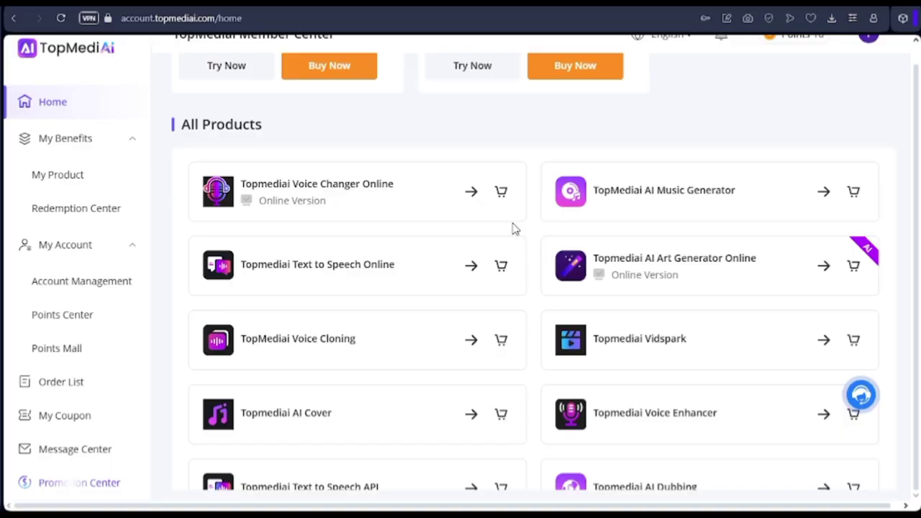
scroll(568, 218, "down", 4)
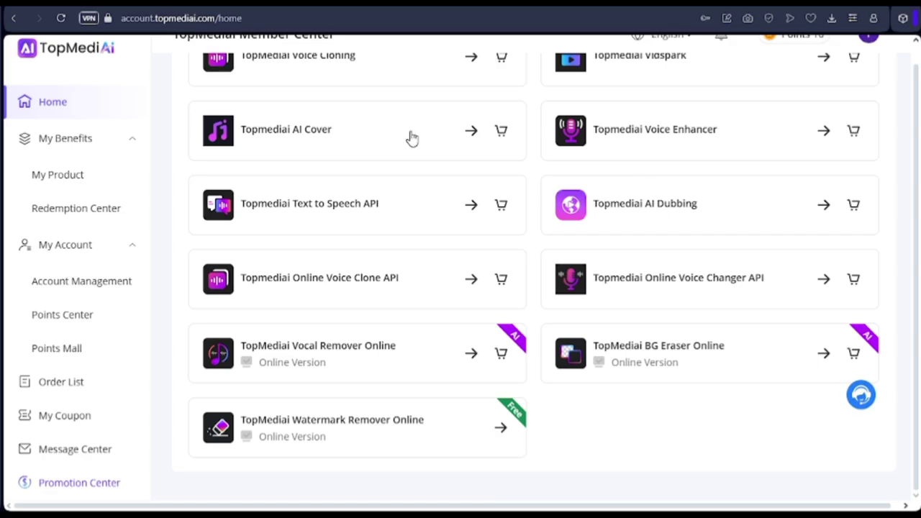
scroll(435, 144, "up", 3)
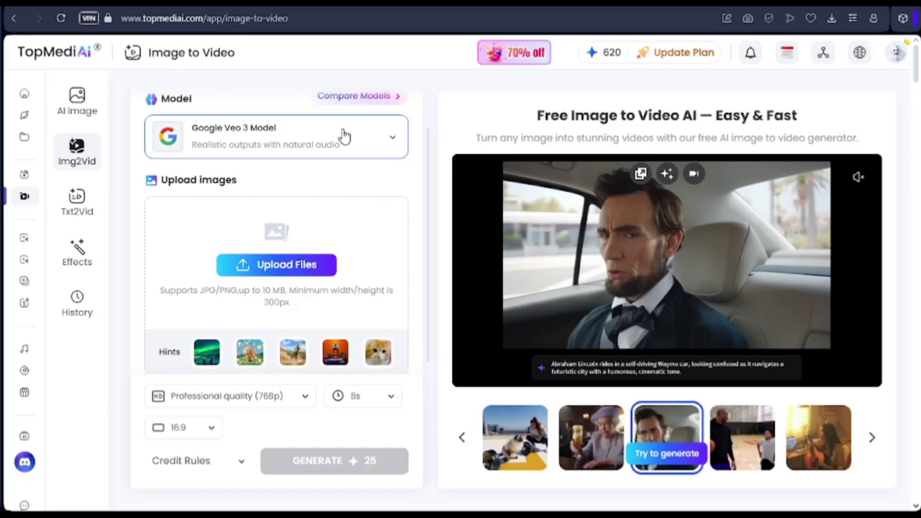
Bring up the Image to Video model choices again
left_click(344, 136)
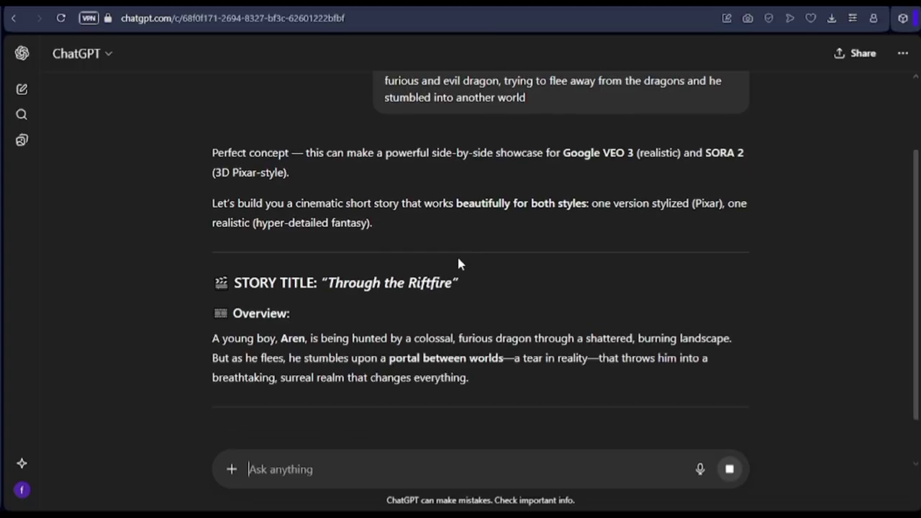
Read through the streamed 'Through the Riftfire' dragon-chase story reply
scroll(459, 228, "down", 2)
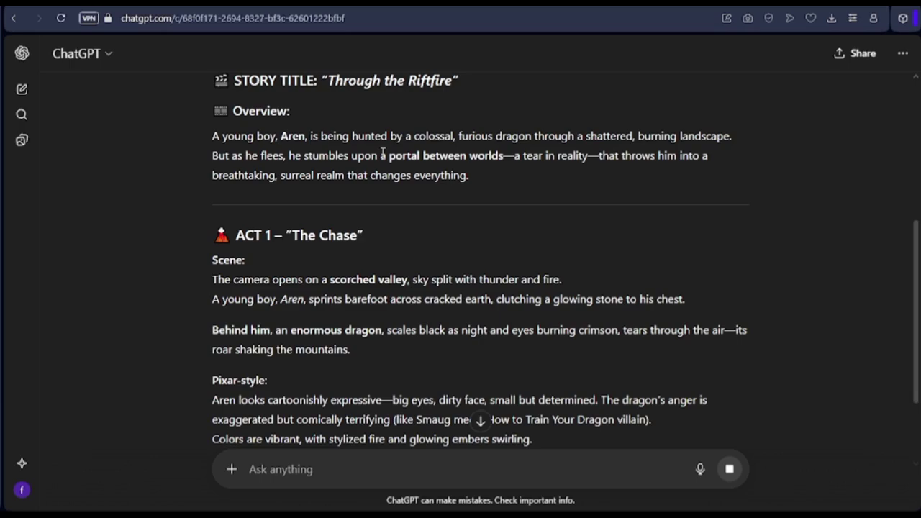
scroll(381, 151, "up", 2)
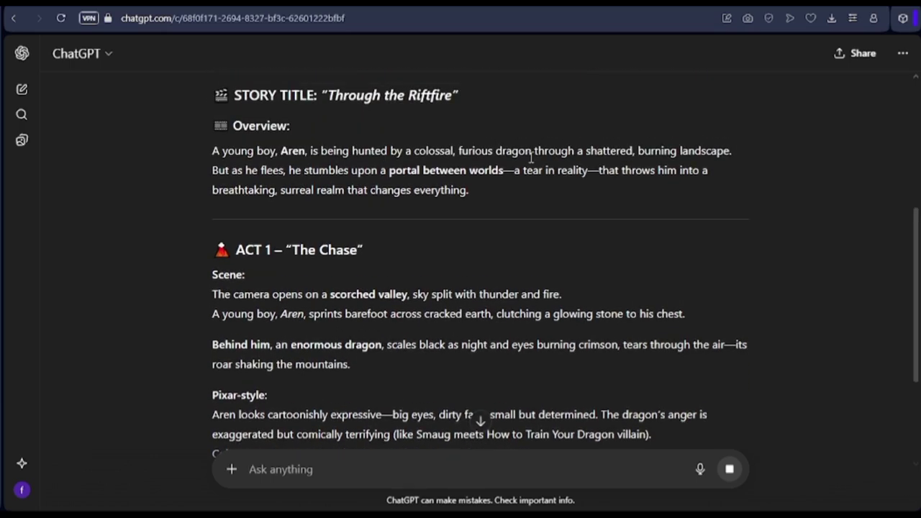
scroll(572, 170, "down", 4)
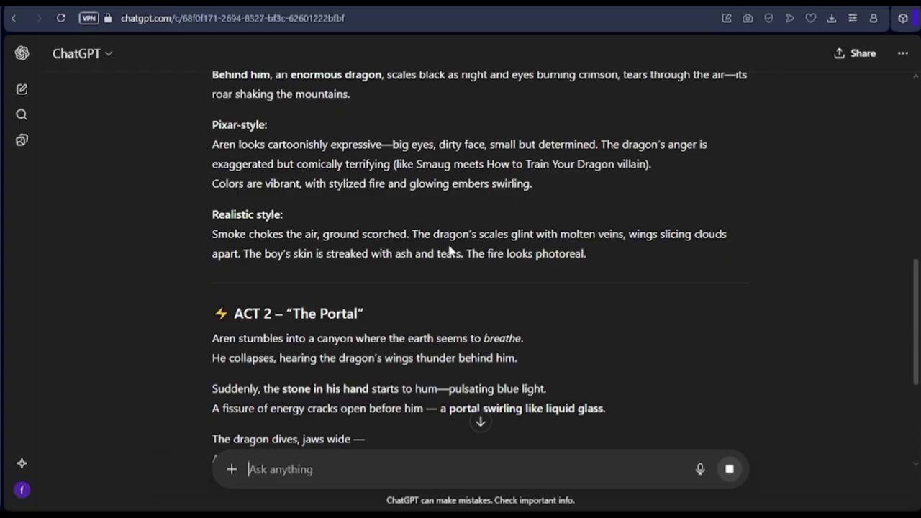
scroll(451, 226, "down", 2)
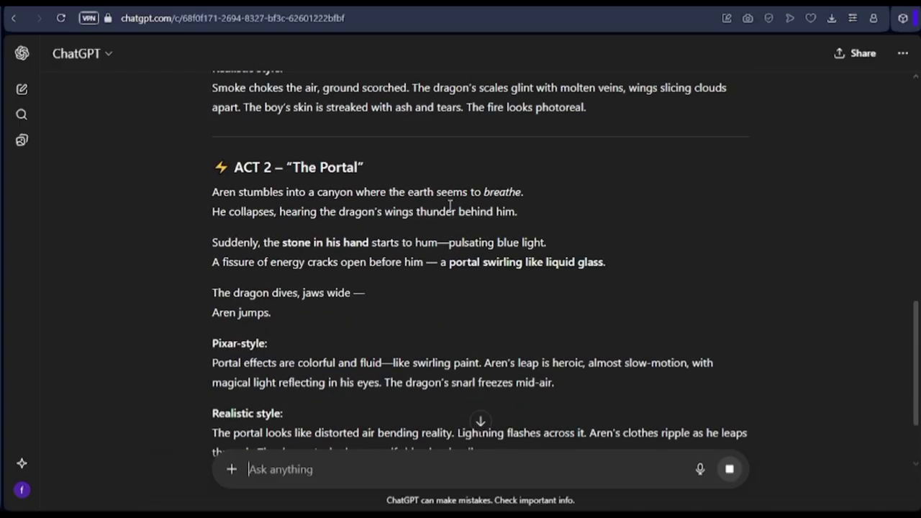
scroll(450, 207, "down", 1)
scroll(355, 176, "down", 1)
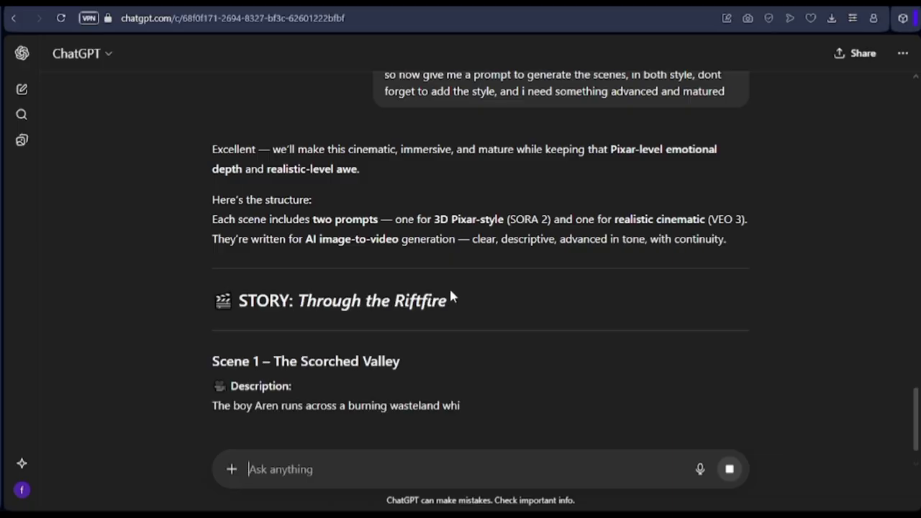
Review the paired Pixar and realistic scene prompts, then go back one ImageFX generation
scroll(449, 286, "down", 3)
scroll(449, 287, "up", 3)
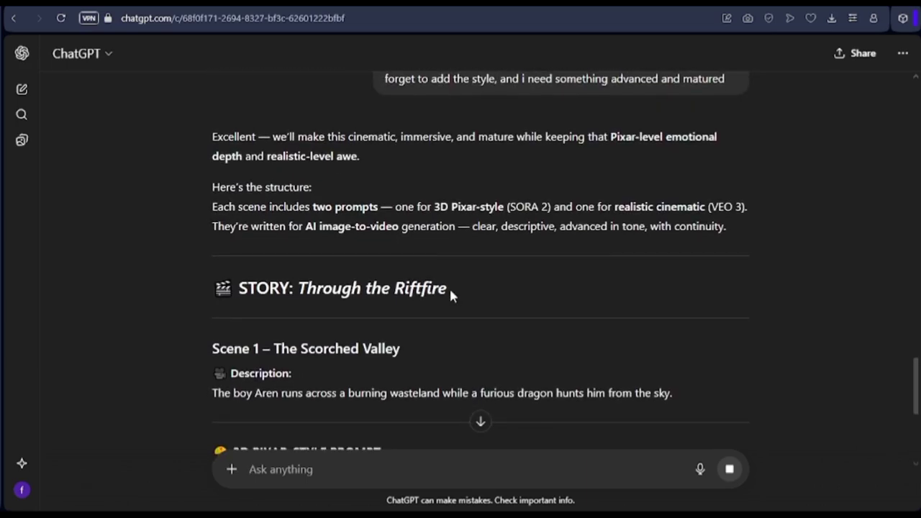
scroll(449, 287, "down", 3)
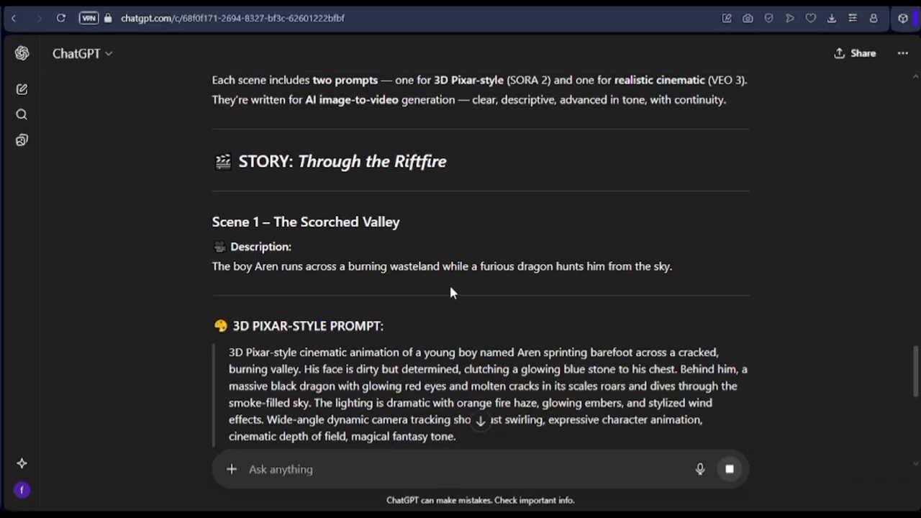
scroll(451, 291, "down", 1)
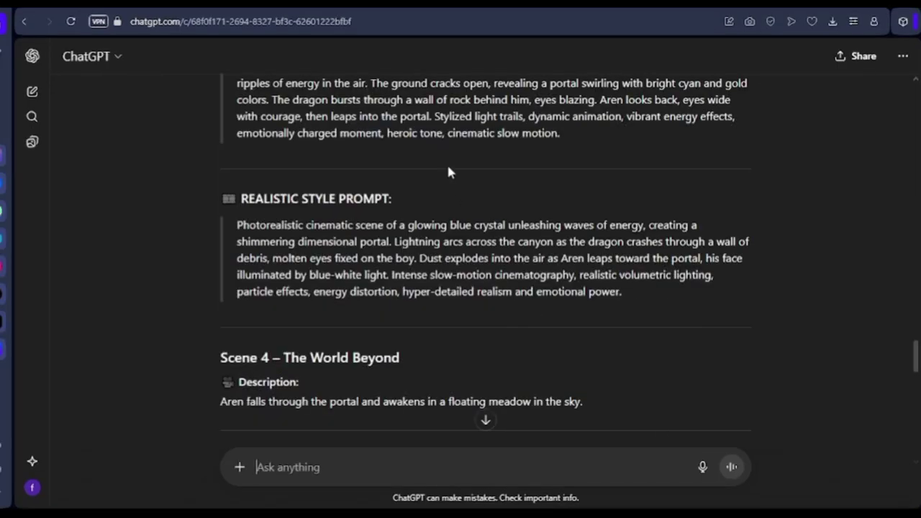
scroll(448, 174, "up", 5)
scroll(452, 174, "up", 5)
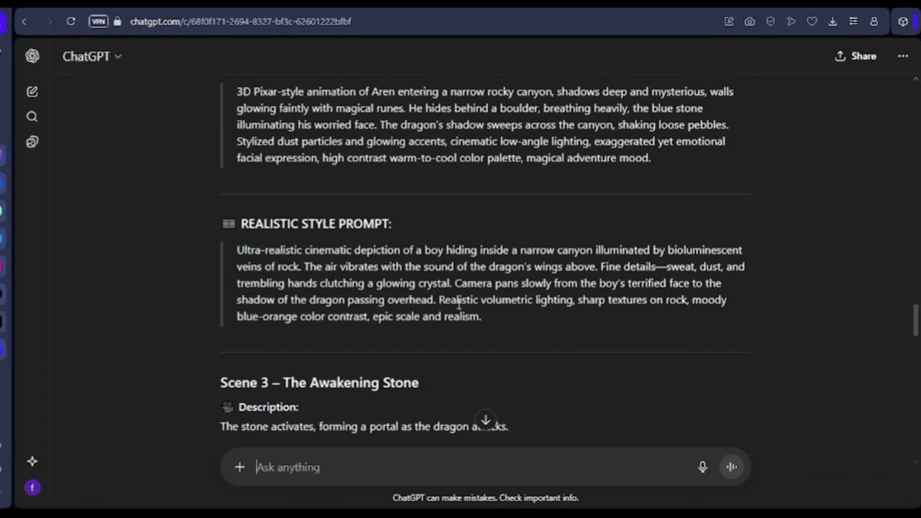
scroll(423, 158, "up", 6)
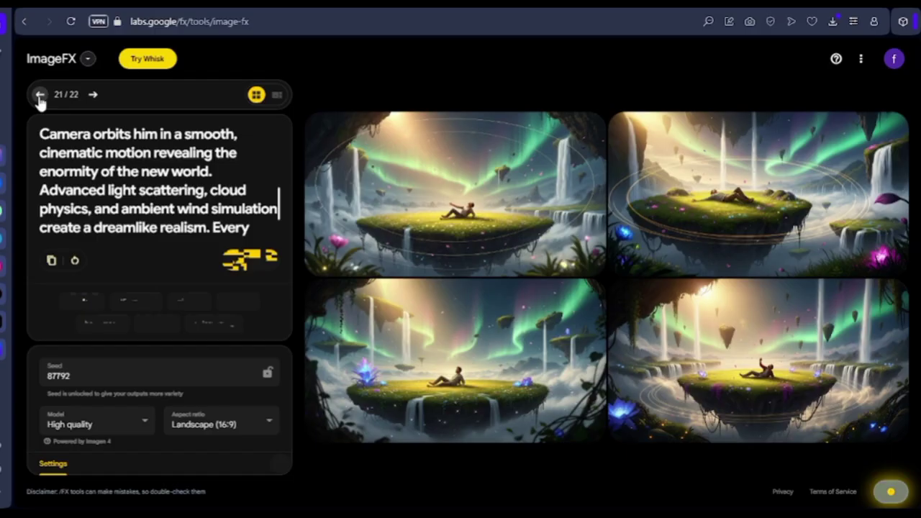
left_click(40, 96)
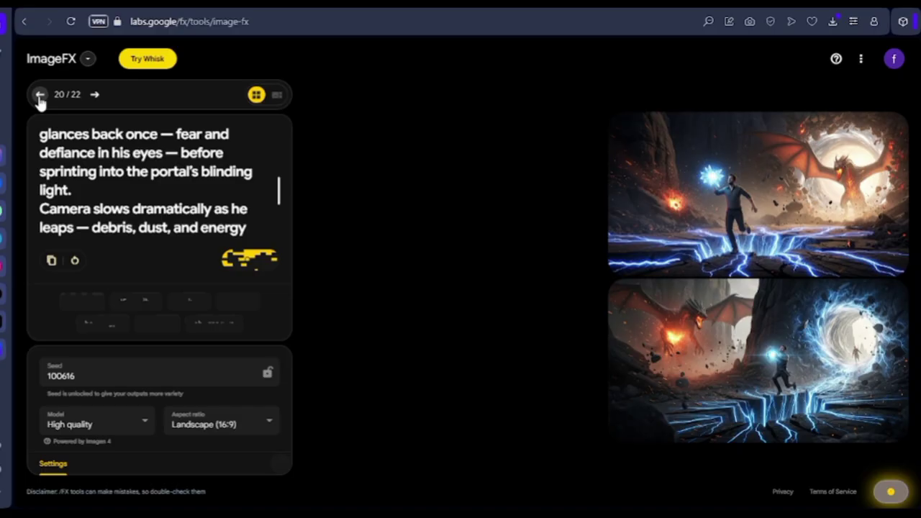
Go back two more ImageFX generations to the fiery canyon-chase stills
left_click(40, 96)
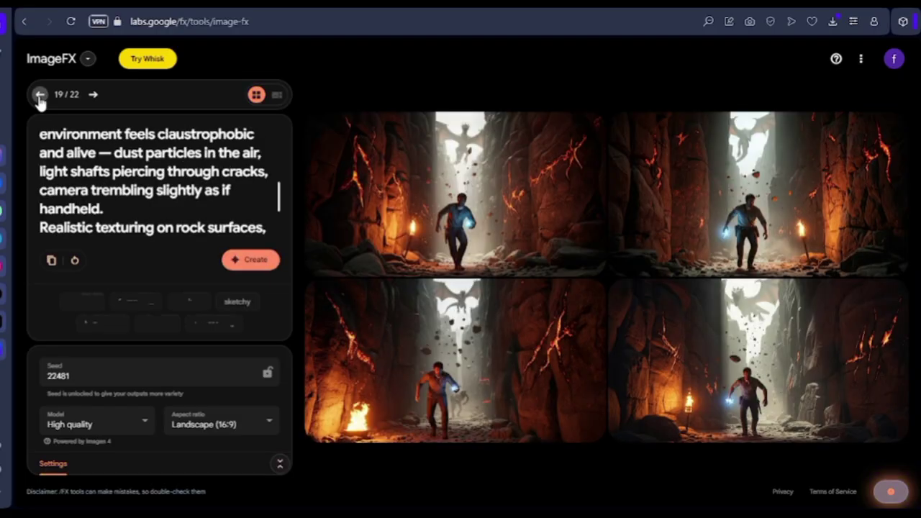
left_click(40, 97)
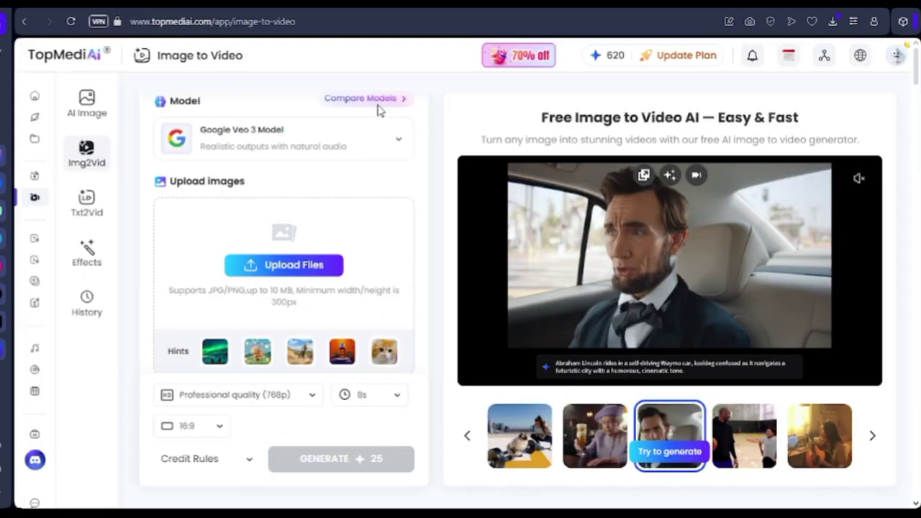
Open the video model list and close it again, keeping Google Veo 3
left_click(360, 138)
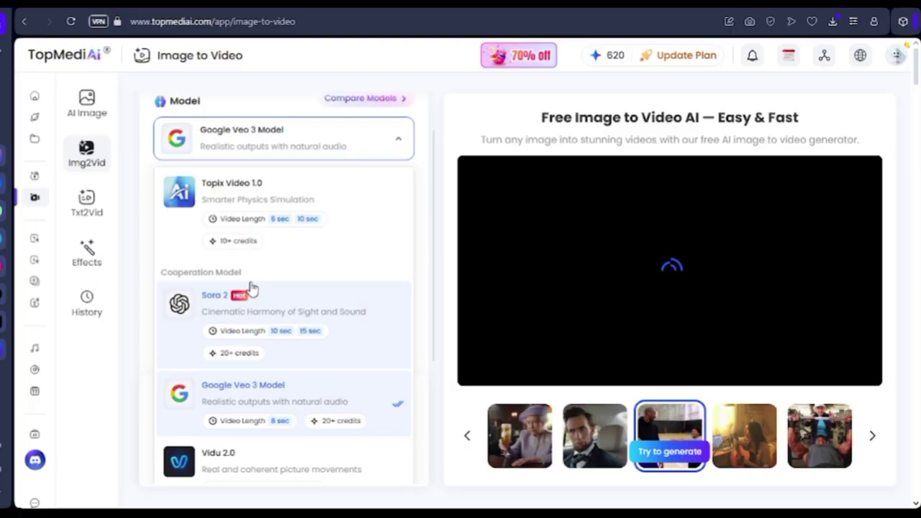
left_click(401, 153)
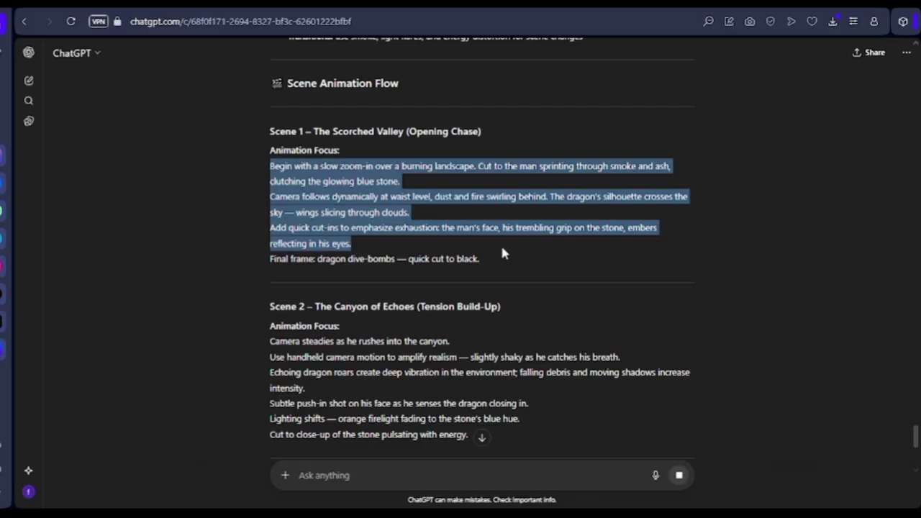
Extend the Scene 1 Animation Focus selection to include the Final frame line
left_click_drag(503, 252, 497, 260)
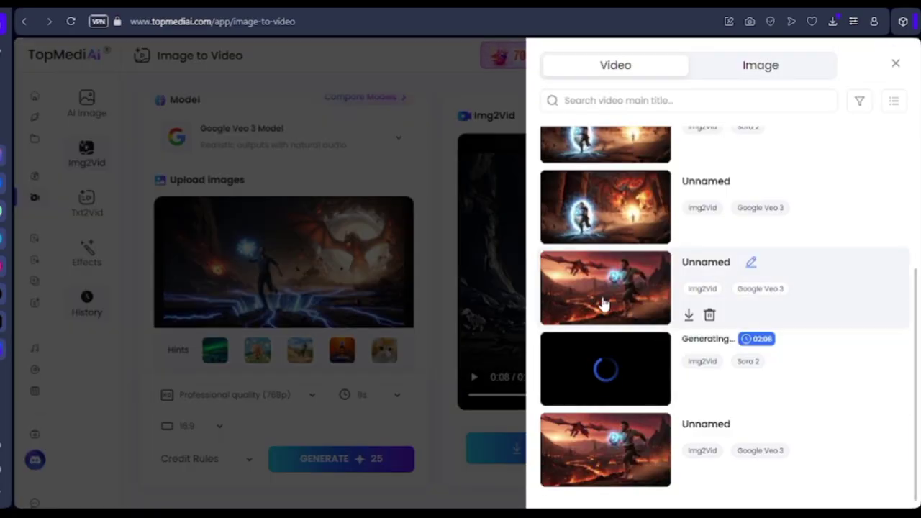
Scroll through the Veo 3 and Sora 2 clips in the history drawer, then close it
scroll(603, 303, "up", 2)
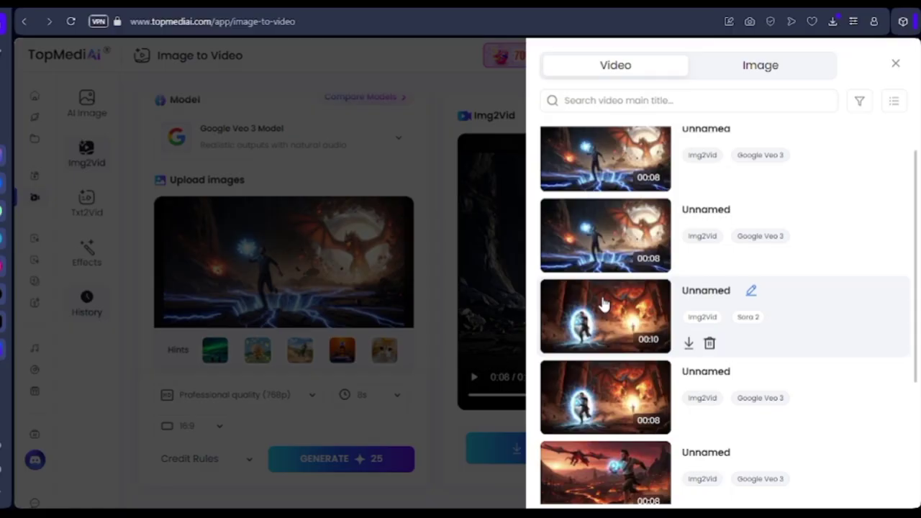
scroll(603, 304, "down", 2)
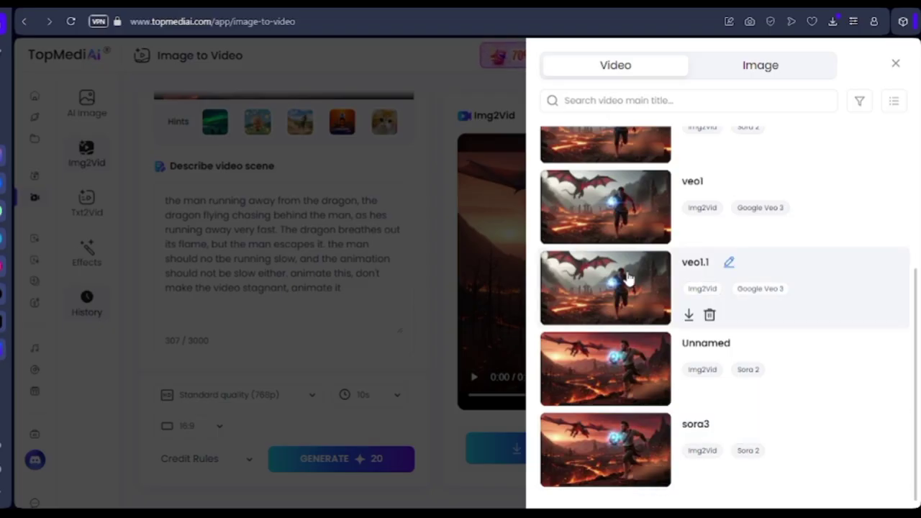
scroll(627, 278, "up", 5)
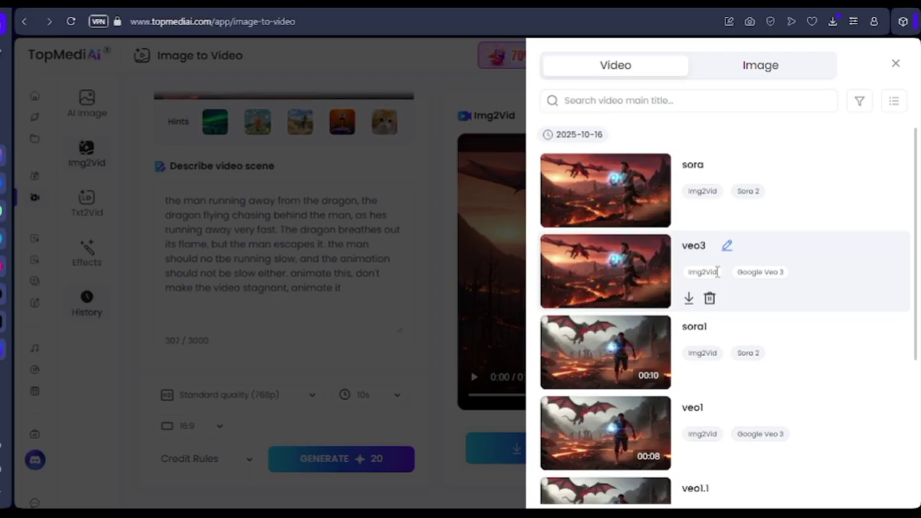
scroll(719, 249, "down", 2)
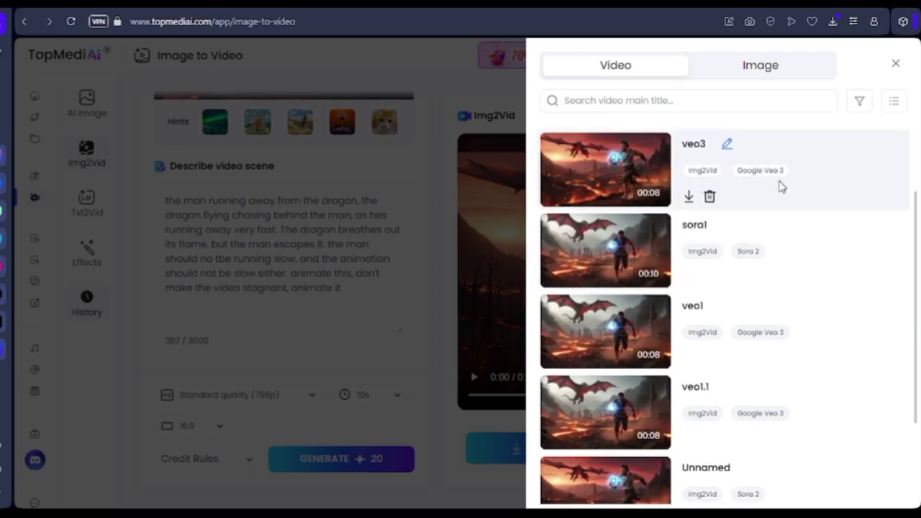
scroll(754, 254, "down", 3)
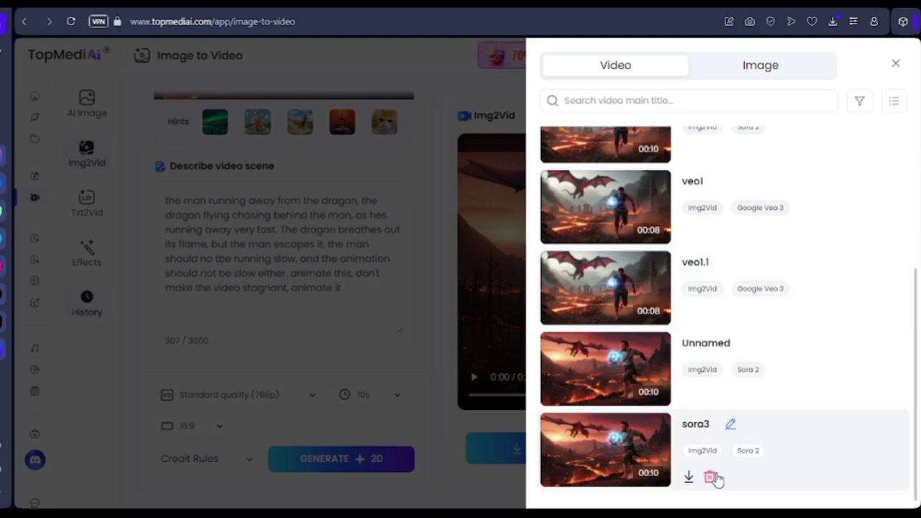
scroll(829, 167, "up", 5)
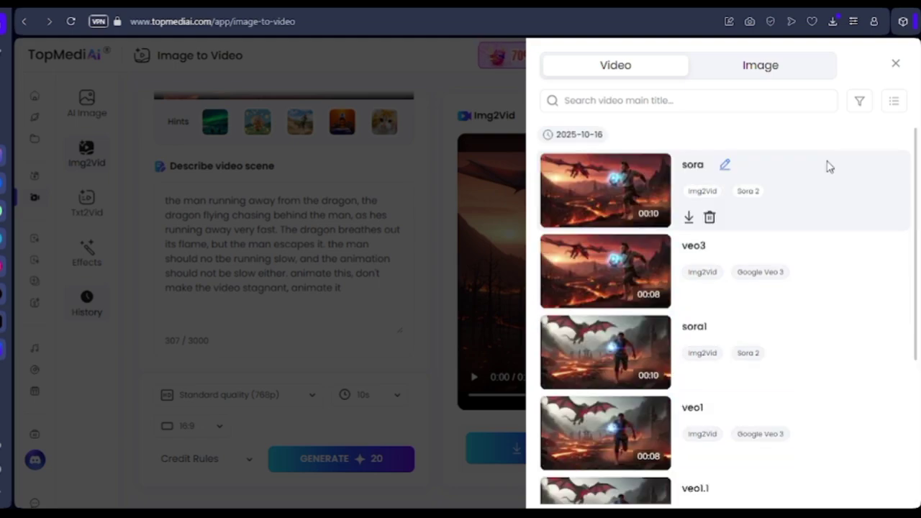
left_click(335, 242)
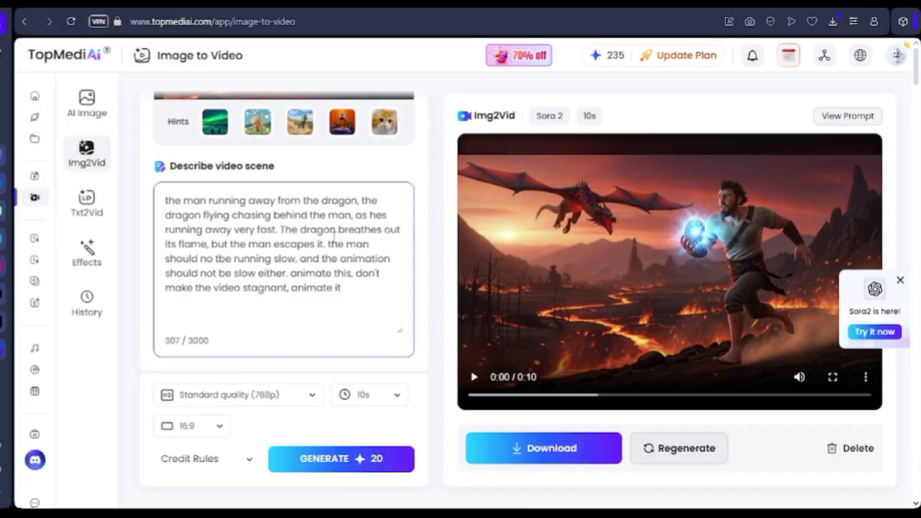